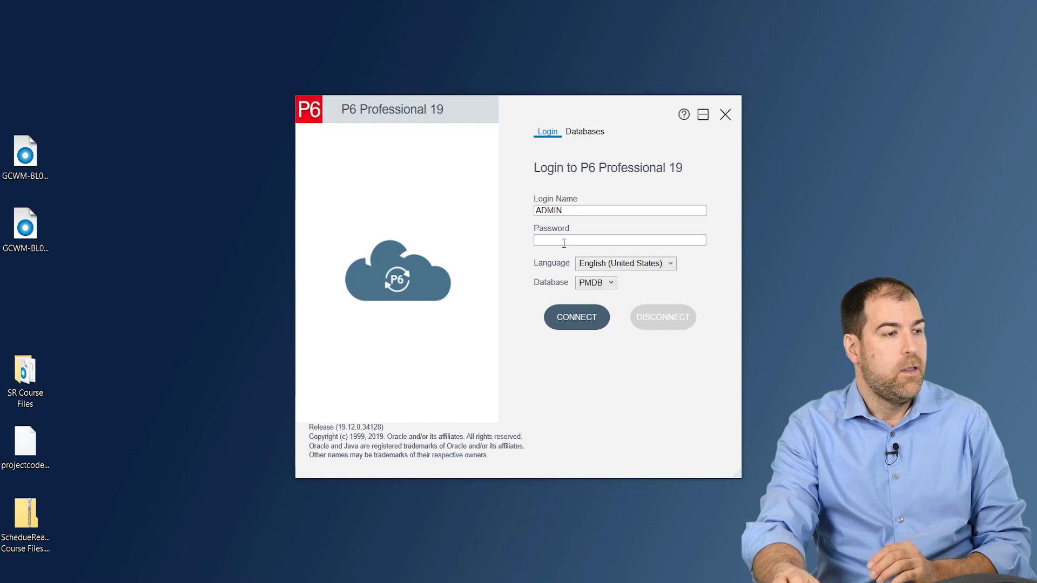
Enter the admin password to connect to PMDB, then dismiss the 'Unable to connect' error
{"action": "left_click", "coordinate": [564, 244]}
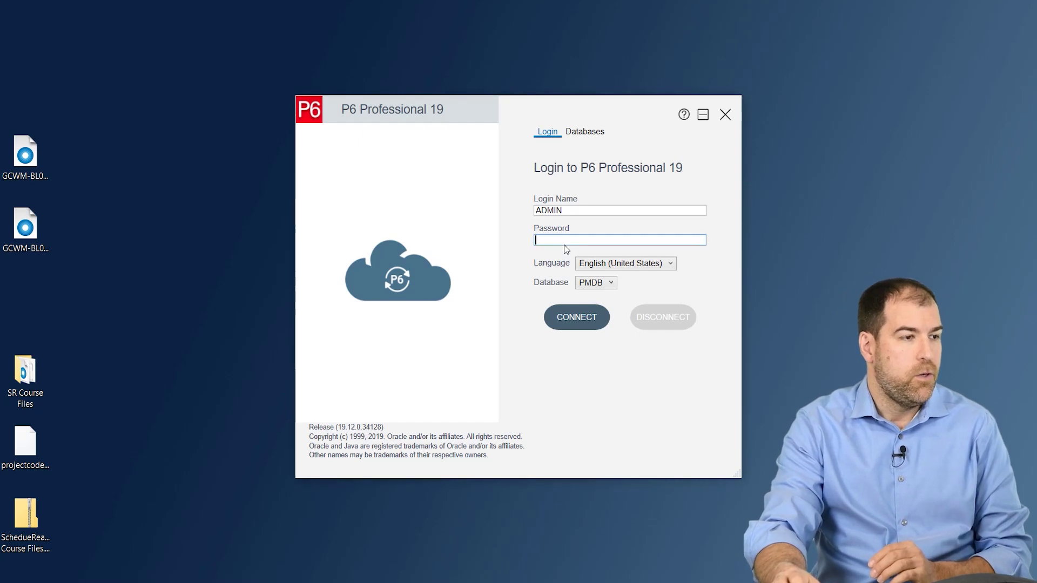
{"action": "type", "text": "admin"}
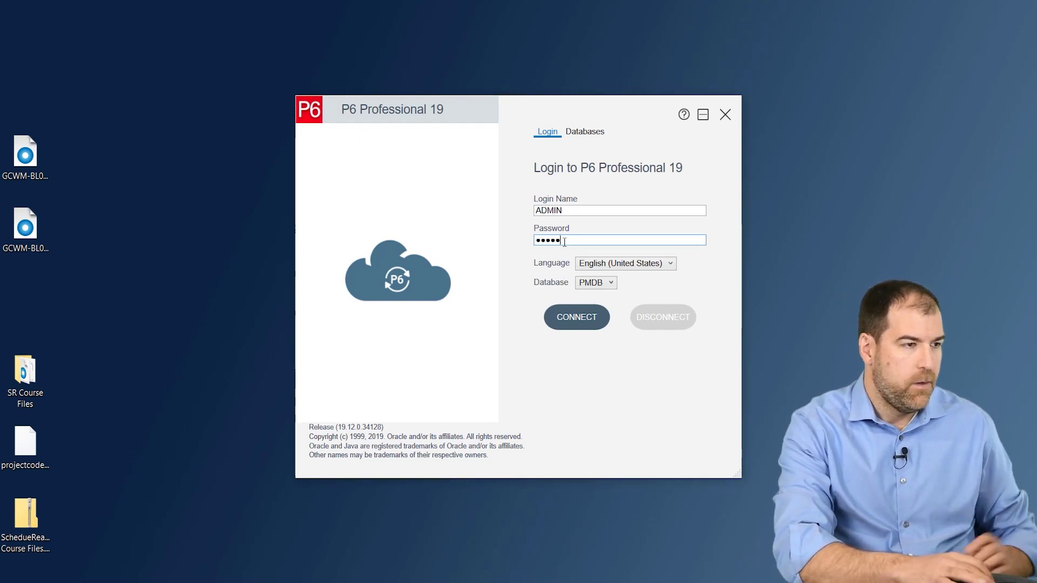
{"action": "key", "text": "Return"}
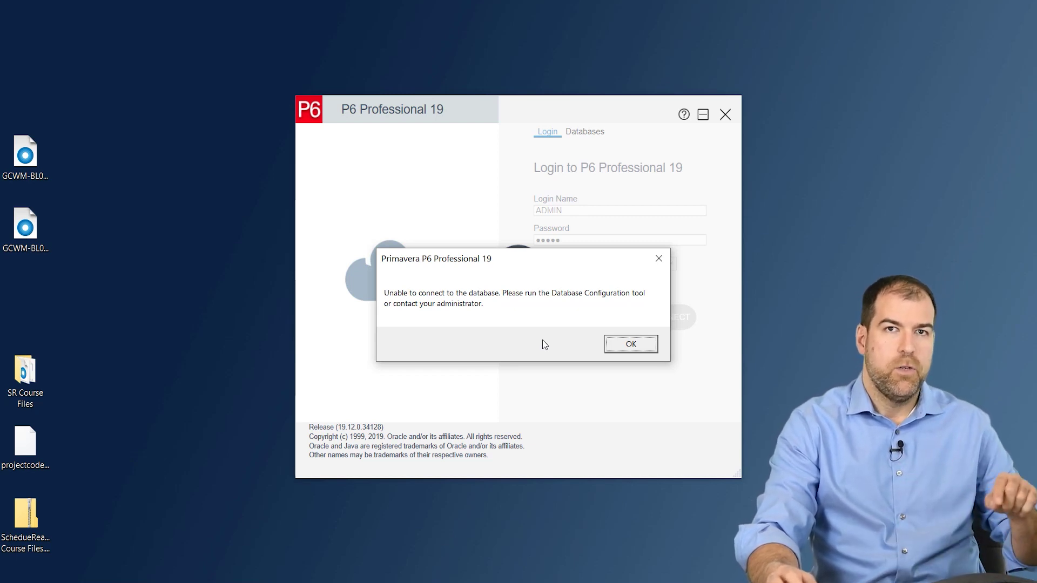
{"action": "left_click", "coordinate": [629, 347]}
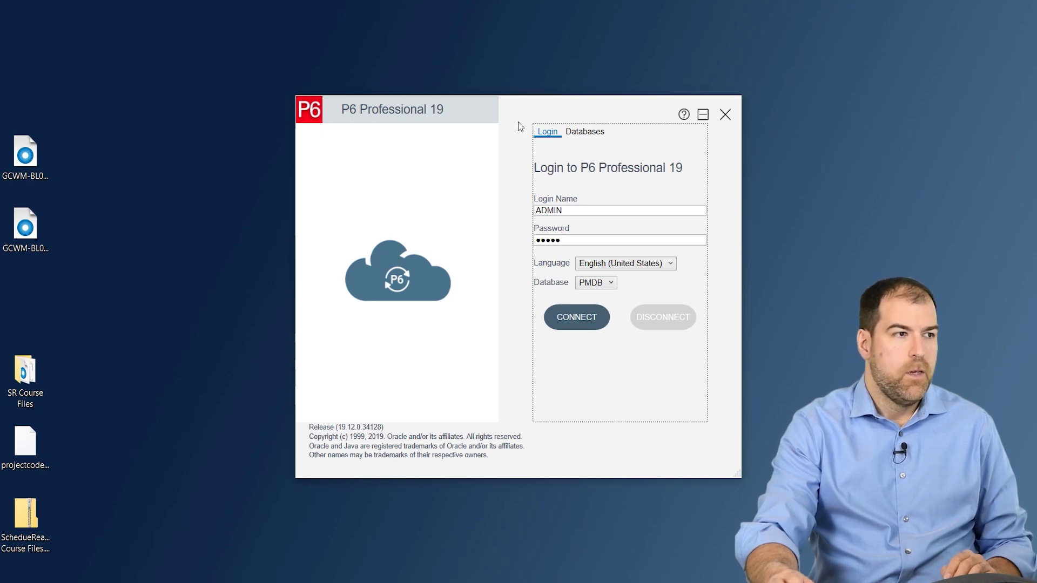
Show the Database List and view PMDB's connection details, a SQLite database
{"action": "left_click", "coordinate": [583, 134]}
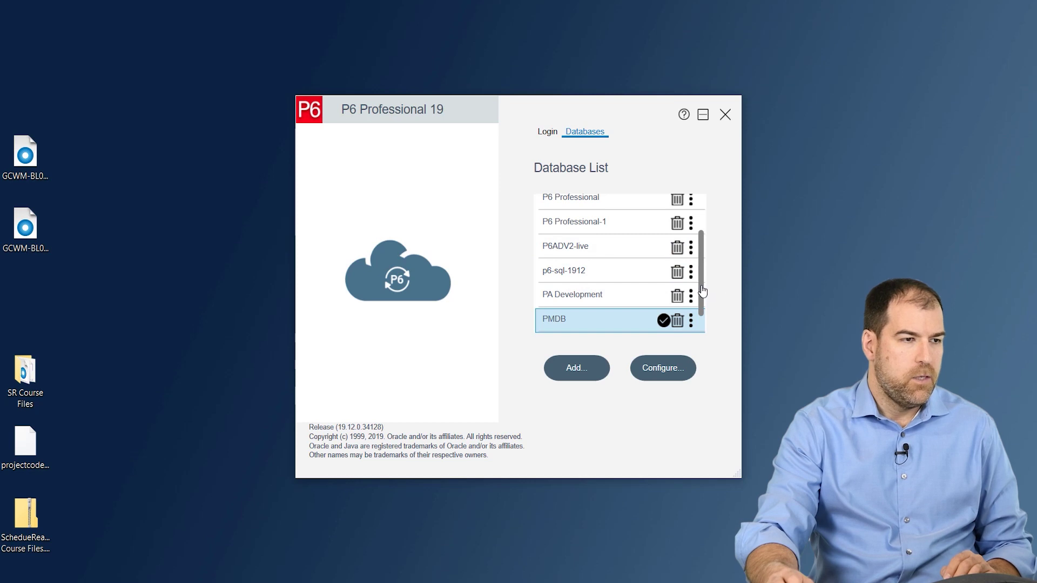
{"action": "scroll", "coordinate": [702, 291], "scroll_direction": "up", "scroll_amount": 2}
{"action": "scroll", "coordinate": [713, 313], "scroll_direction": "down", "scroll_amount": 4}
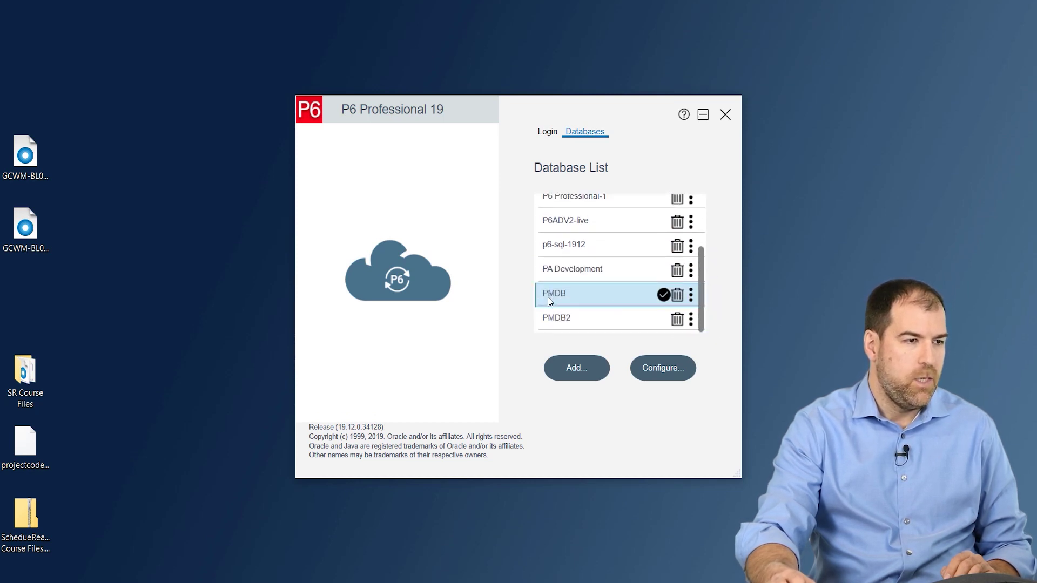
{"action": "left_click", "coordinate": [692, 296]}
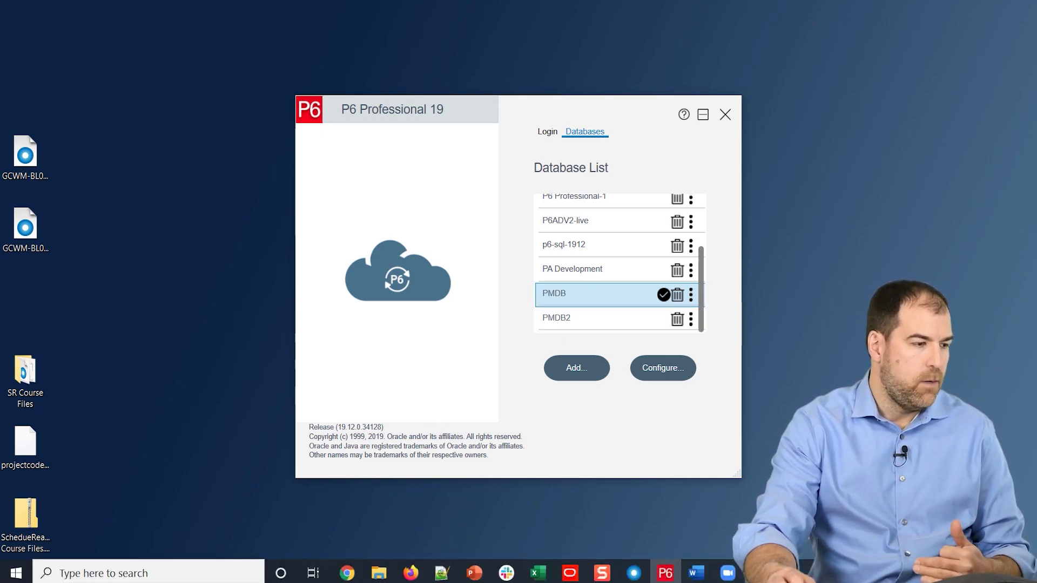
Open File Explorer to the Documents folder
{"action": "left_click", "coordinate": [369, 577]}
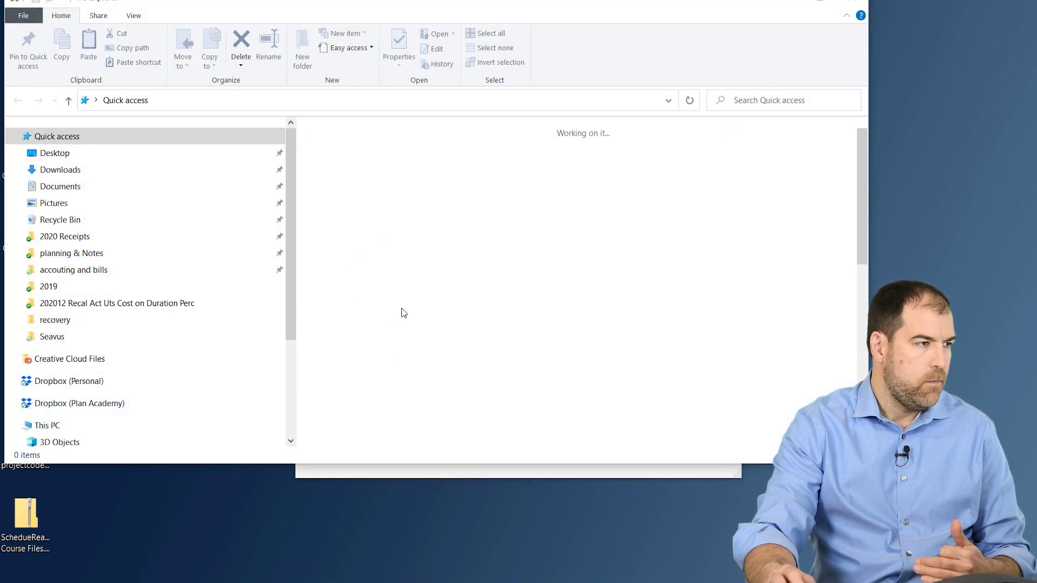
{"action": "left_click", "coordinate": [49, 187]}
{"action": "scroll", "coordinate": [494, 344], "scroll_direction": "down", "scroll_amount": 1}
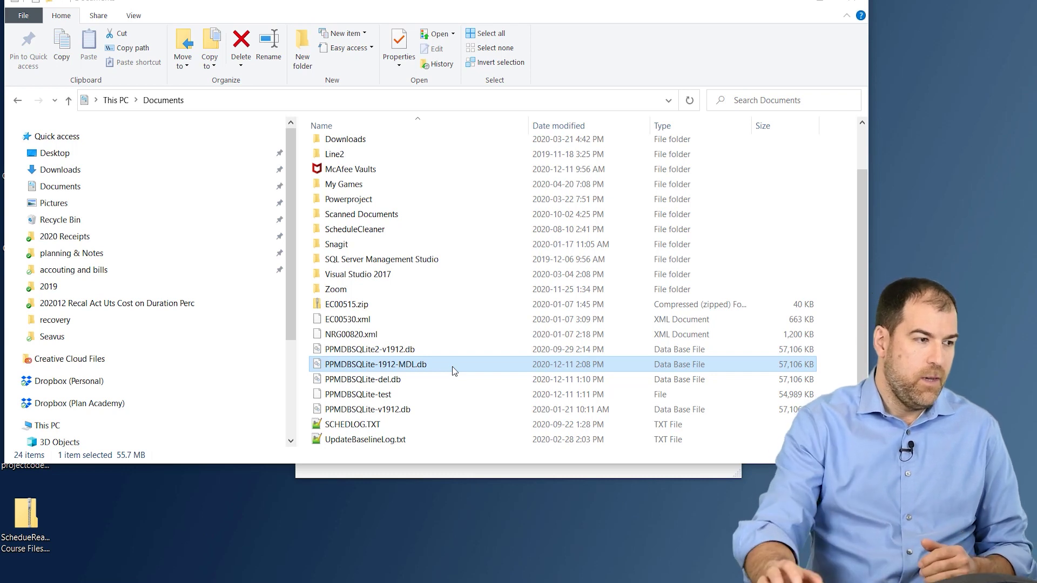
Rename PPMDBSQLite-1912-MDL.db to PPMDBSQLite-1912.db
{"action": "left_click", "coordinate": [392, 381]}
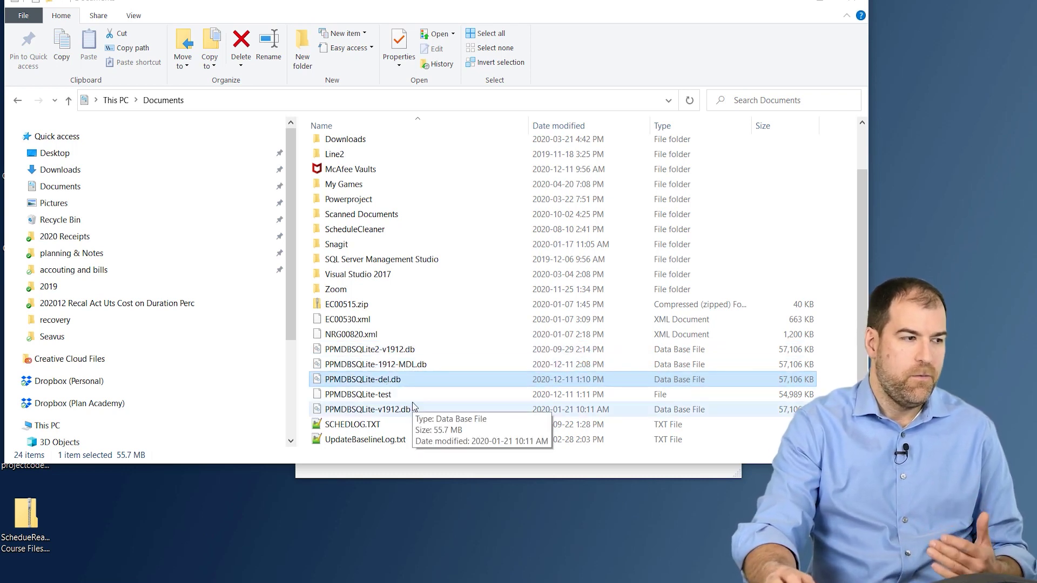
{"action": "left_click", "coordinate": [398, 369]}
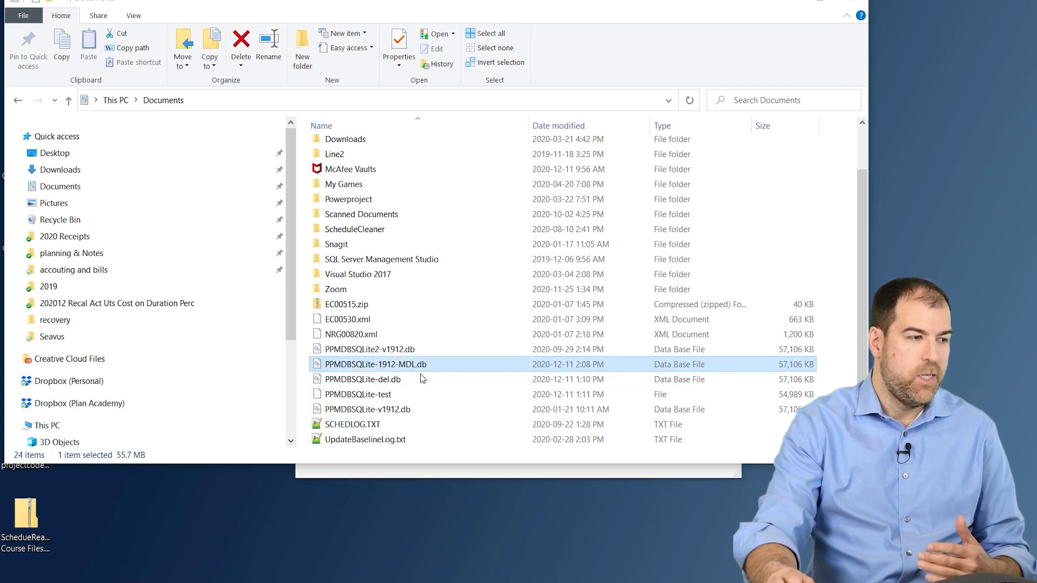
{"action": "key", "text": "F2"}
{"action": "key", "text": "Right"}
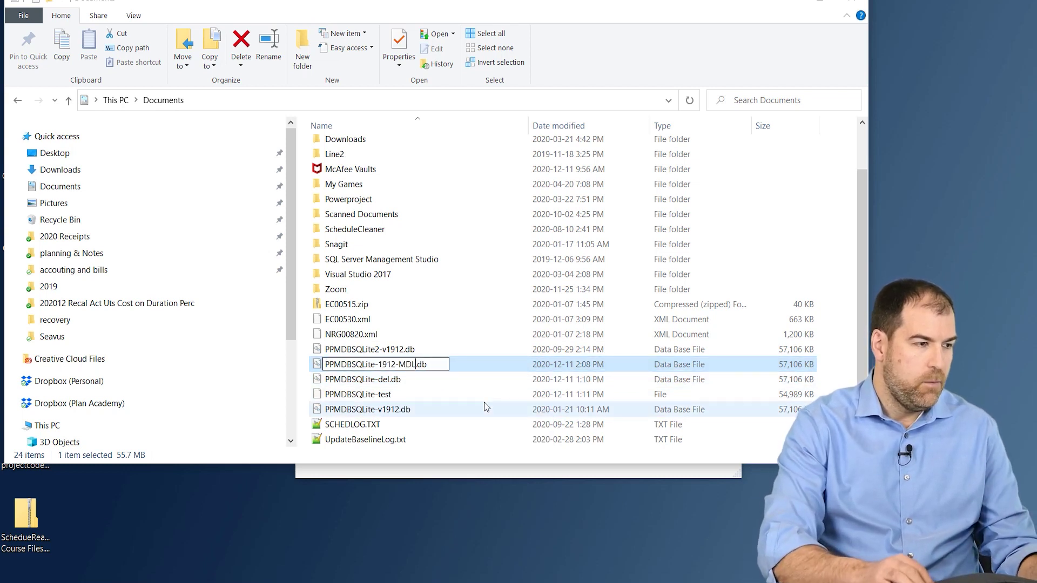
{"action": "key", "text": "BackSpace"}
{"action": "key", "text": "BackSpace"}
{"action": "key", "text": "BackSpace"}
{"action": "key", "text": "BackSpace"}
{"action": "key", "text": "BackSpace"}
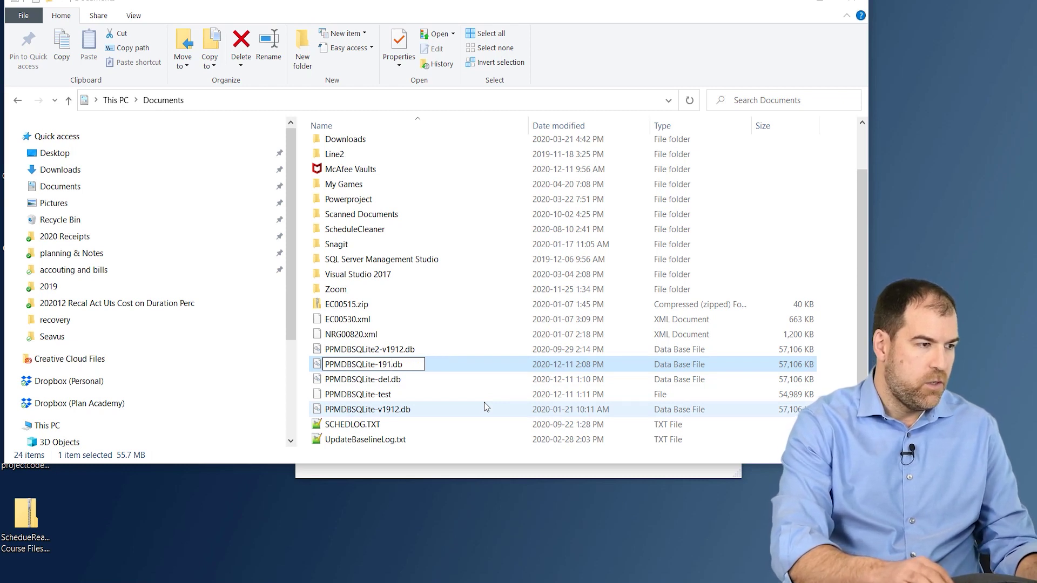
{"action": "type", "text": "2"}
{"action": "key", "text": "Return"}
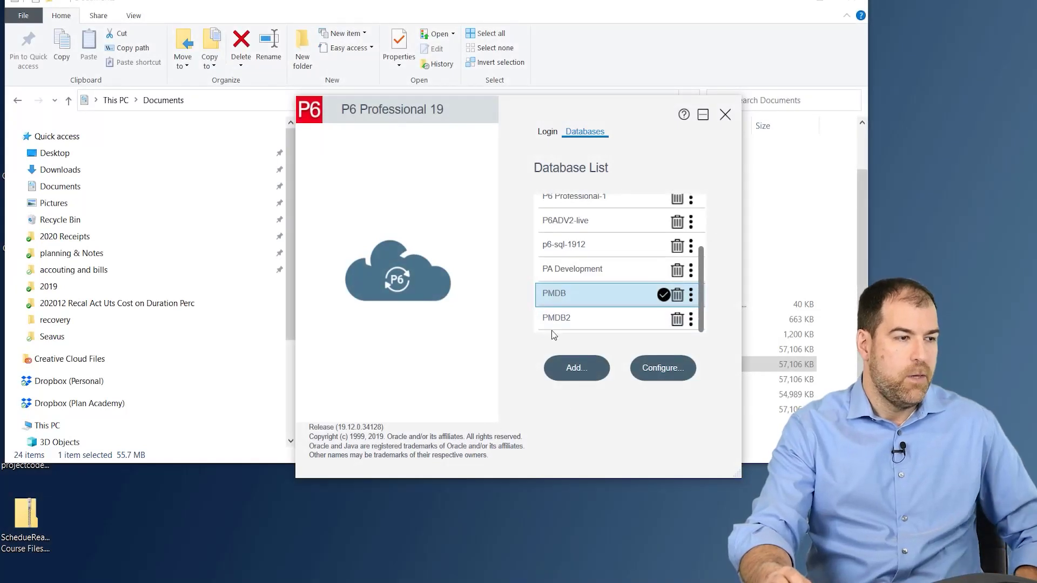
Start adding a new database from the Database List, moving File Explorer aside
{"action": "scroll", "coordinate": [554, 334], "scroll_direction": "up", "scroll_amount": 3}
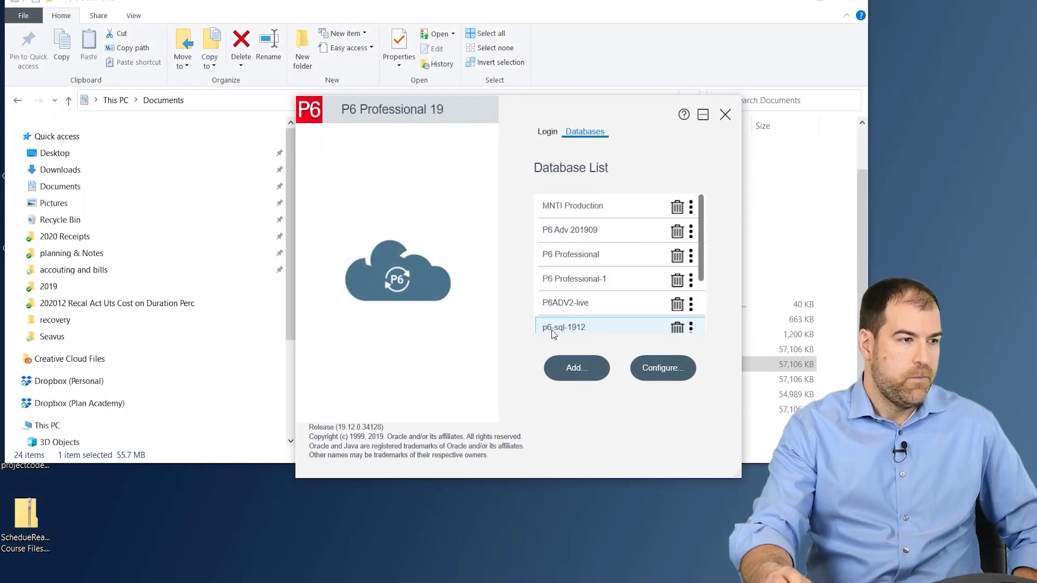
{"action": "scroll", "coordinate": [621, 273], "scroll_direction": "down", "scroll_amount": 3}
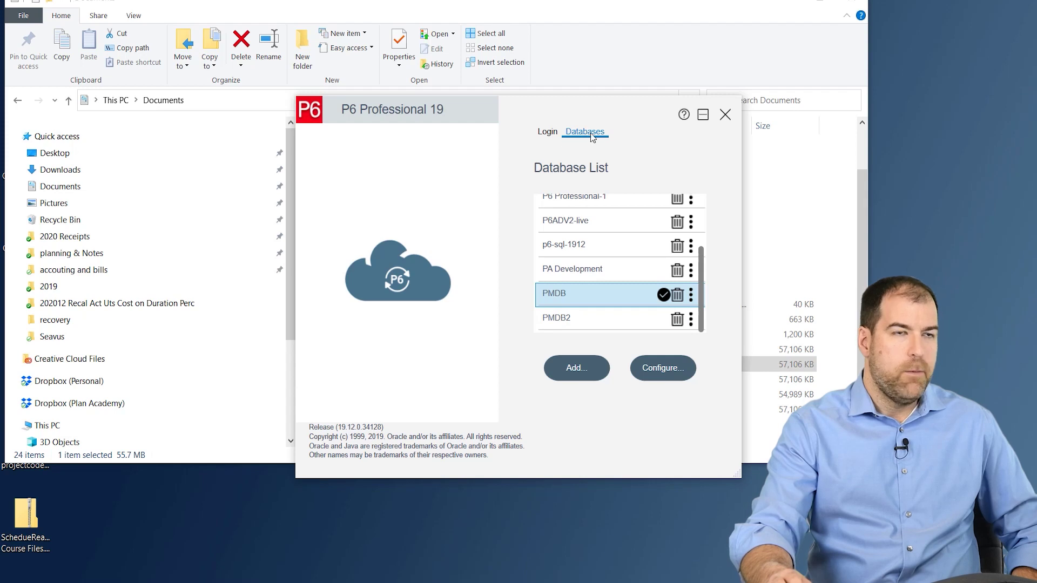
{"action": "left_click", "coordinate": [576, 374]}
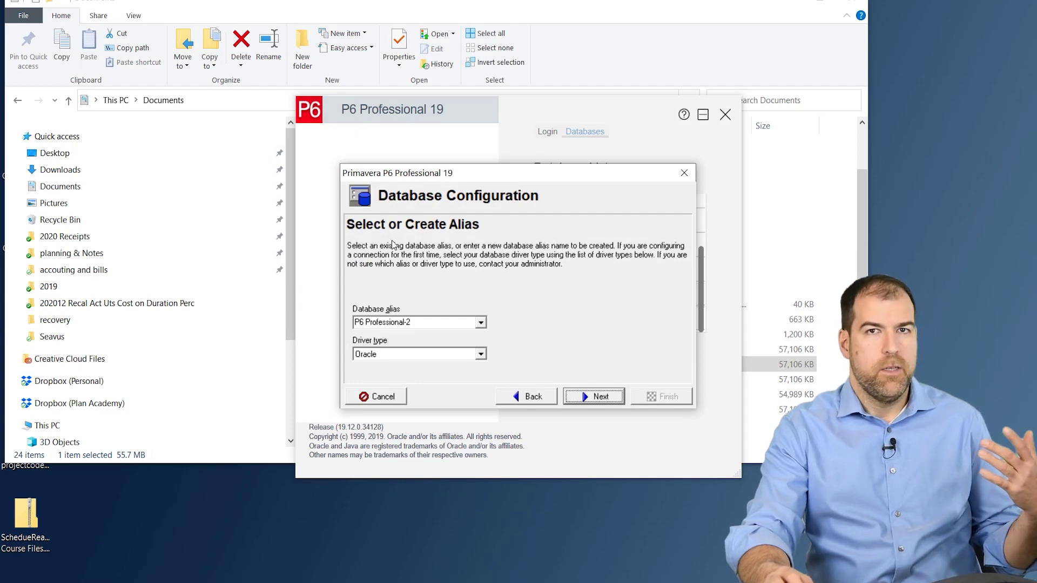
{"action": "left_click", "coordinate": [820, 2]}
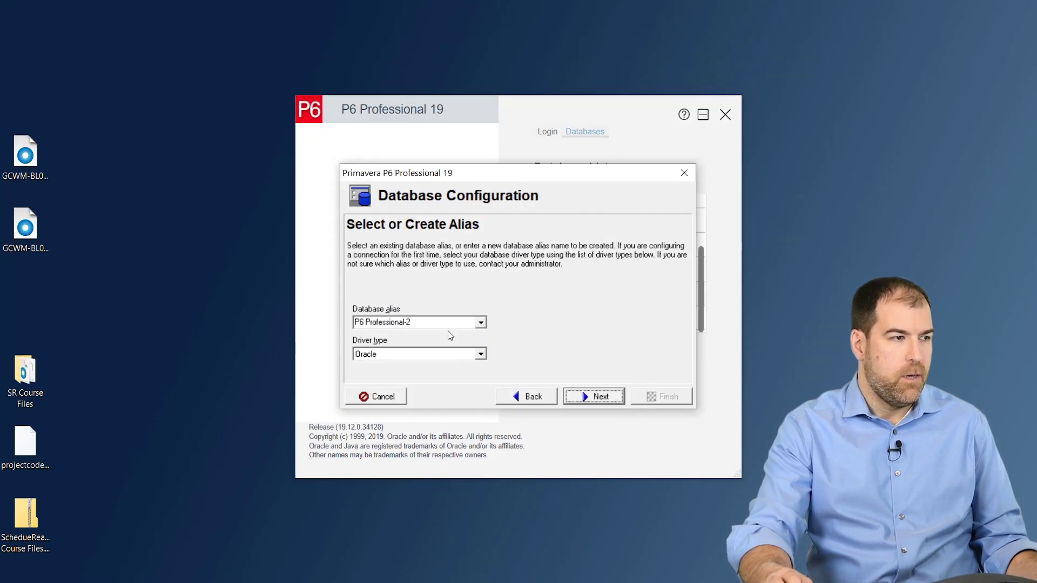
Name the alias PMDB-MDL and choose the P6 Pro Standalone (SQLite) driver type
{"action": "left_click", "coordinate": [467, 321]}
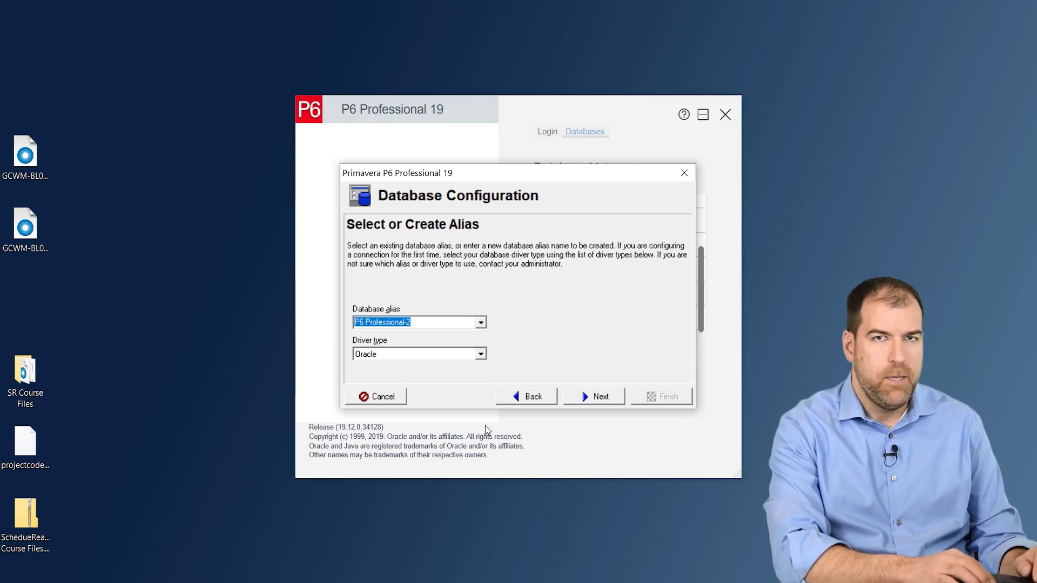
{"action": "type", "text": "P"}
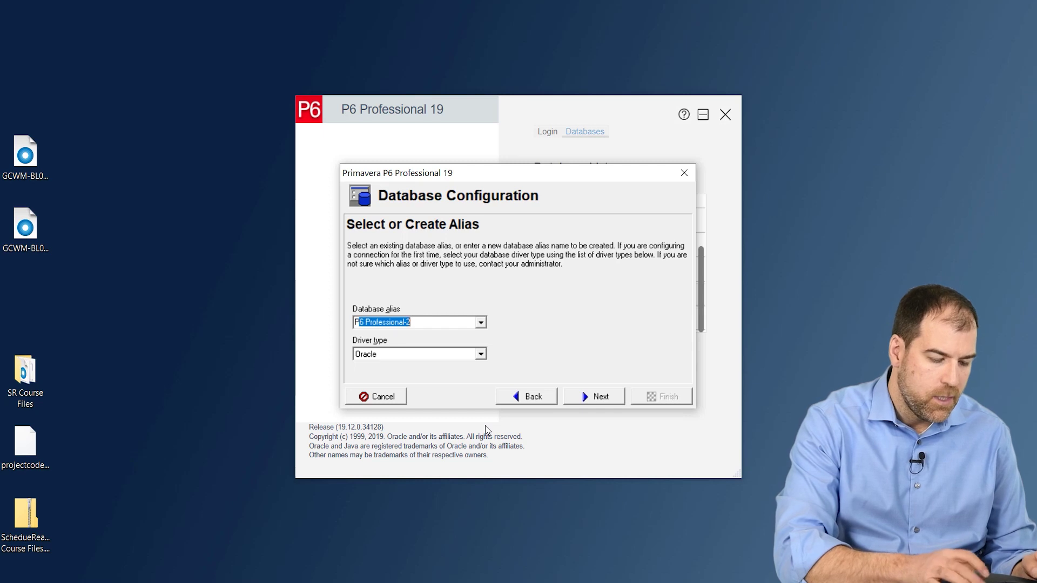
{"action": "type", "text": "MDB-MDL"}
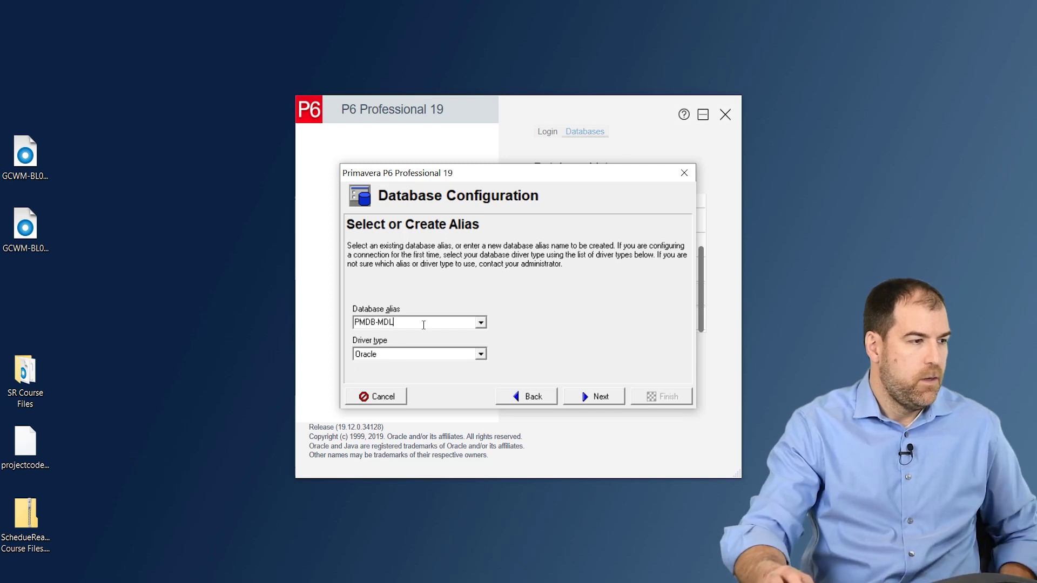
{"action": "left_click", "coordinate": [482, 354]}
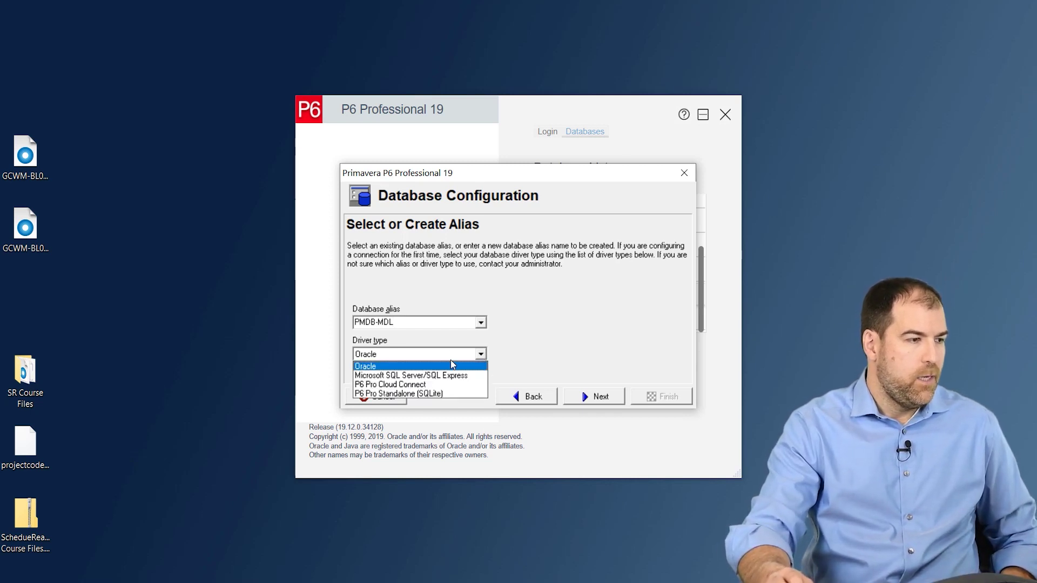
{"action": "left_click", "coordinate": [385, 394]}
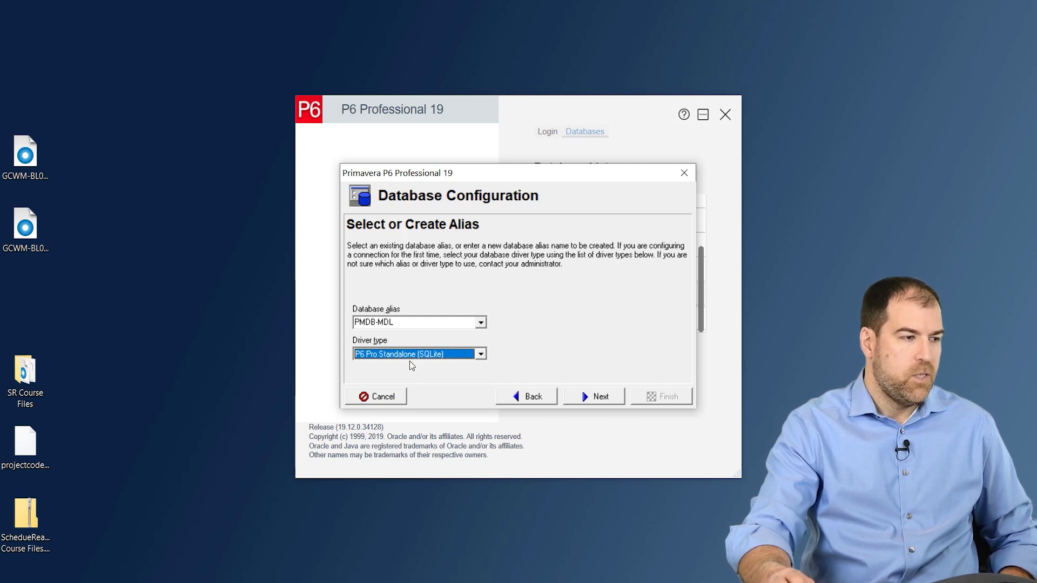
{"action": "left_click", "coordinate": [586, 397]}
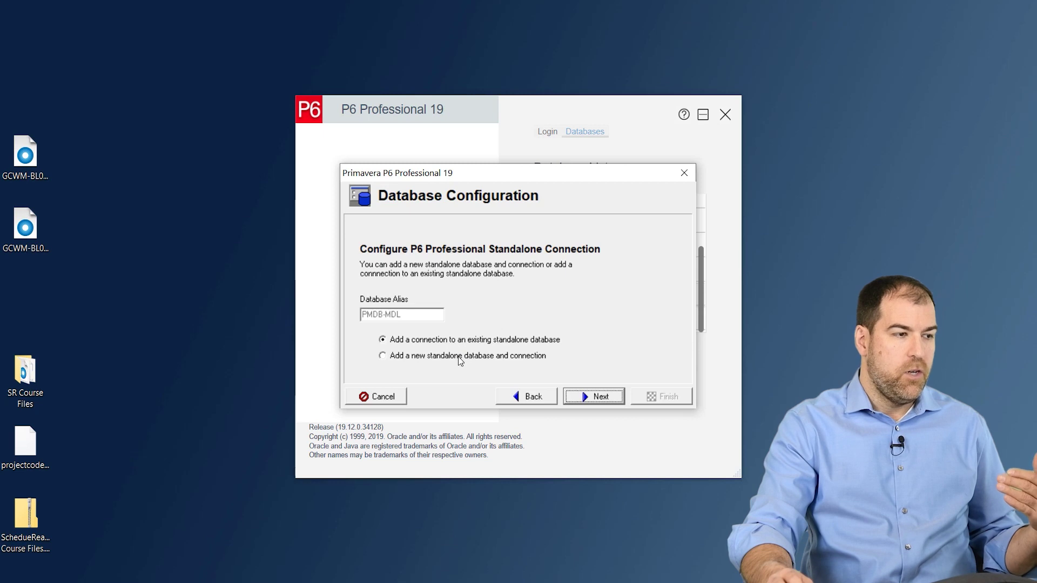
Choose 'Add a new standalone database and connection' and continue
{"action": "left_click", "coordinate": [460, 361]}
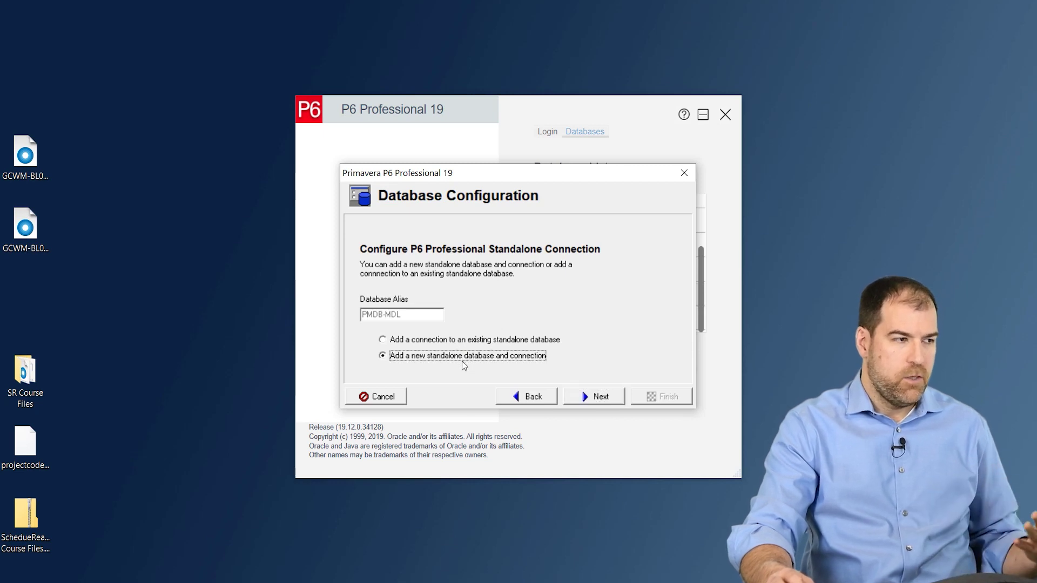
{"action": "left_click", "coordinate": [601, 397]}
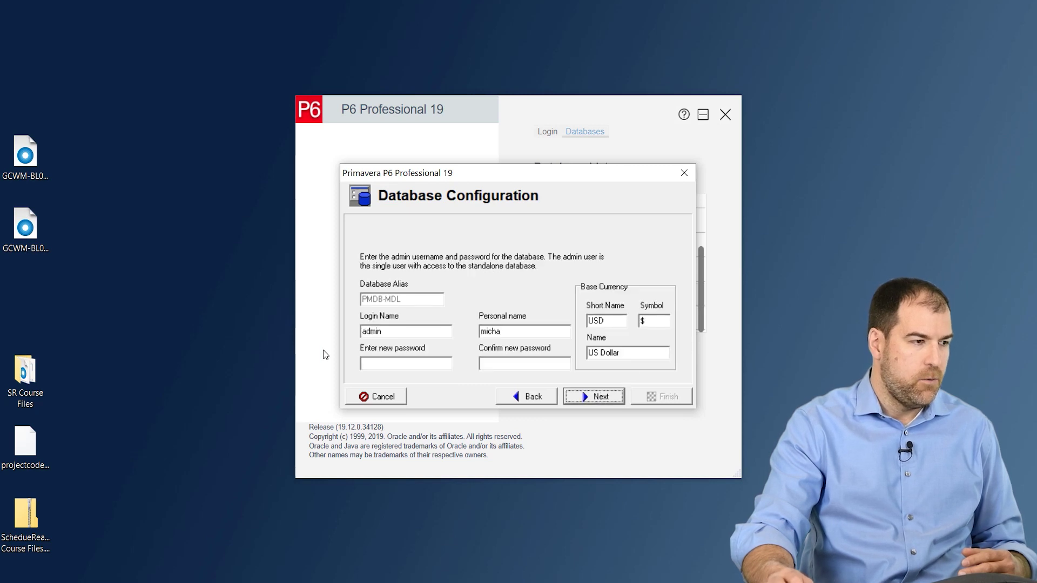
Set the admin password, keep US Dollar as base currency, and continue
{"action": "left_click", "coordinate": [406, 329]}
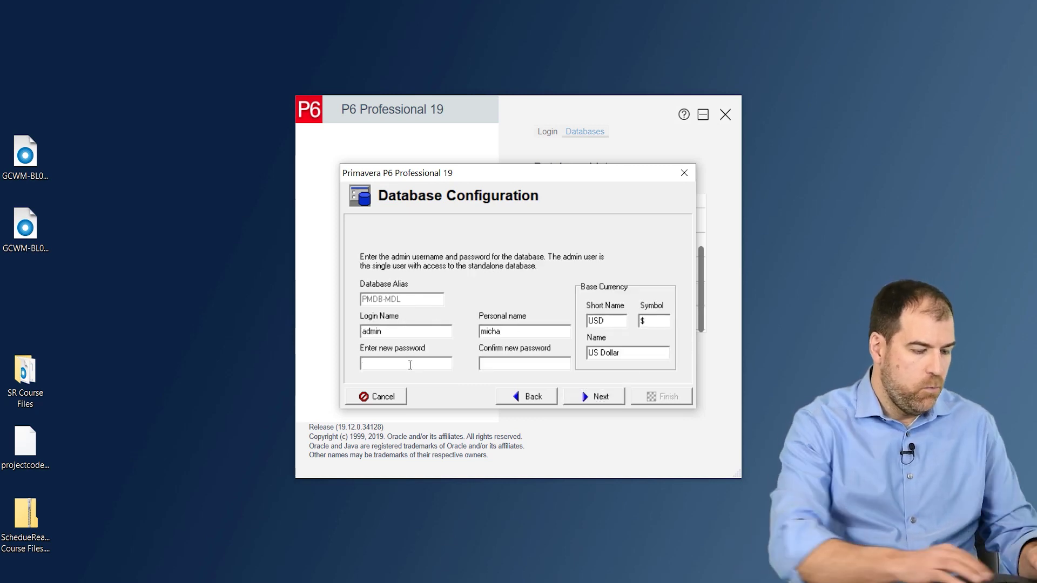
{"action": "type", "text": "admin"}
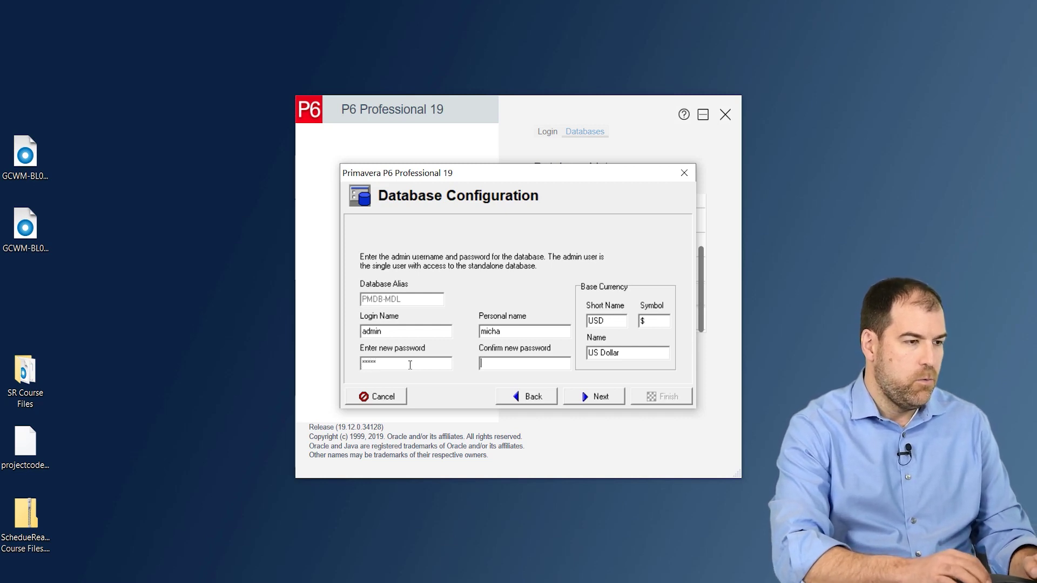
{"action": "type", "text": "admin"}
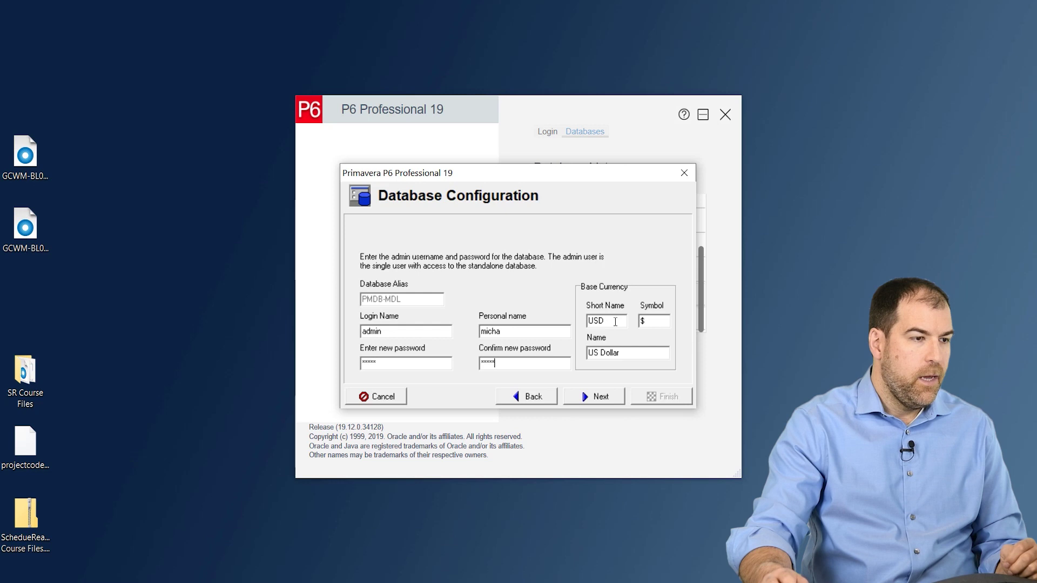
{"action": "key", "text": "Tab"}
{"action": "left_click_drag", "start_coordinate": [636, 352], "coordinate": [563, 360]}
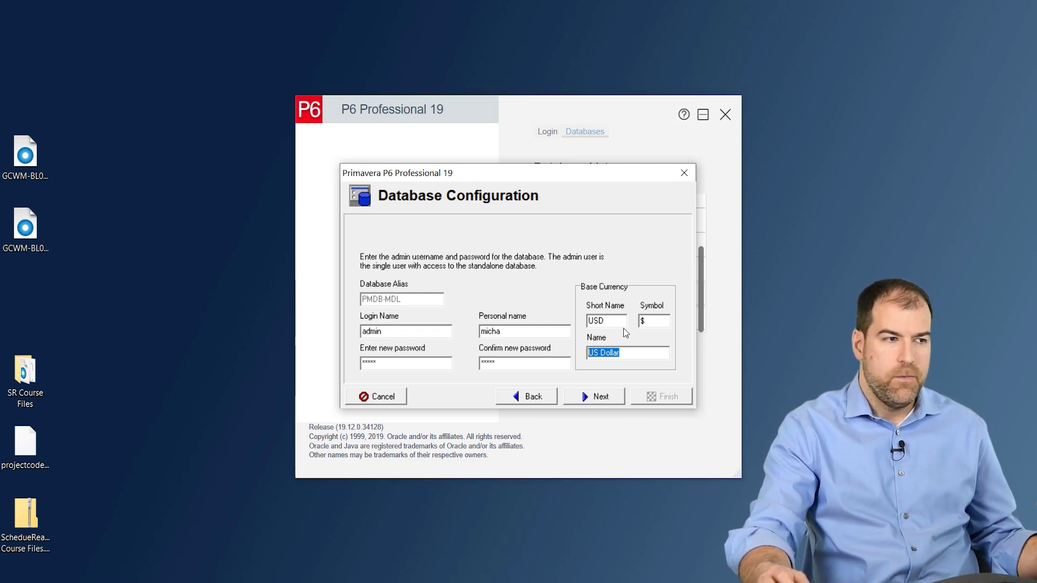
{"action": "left_click", "coordinate": [602, 403]}
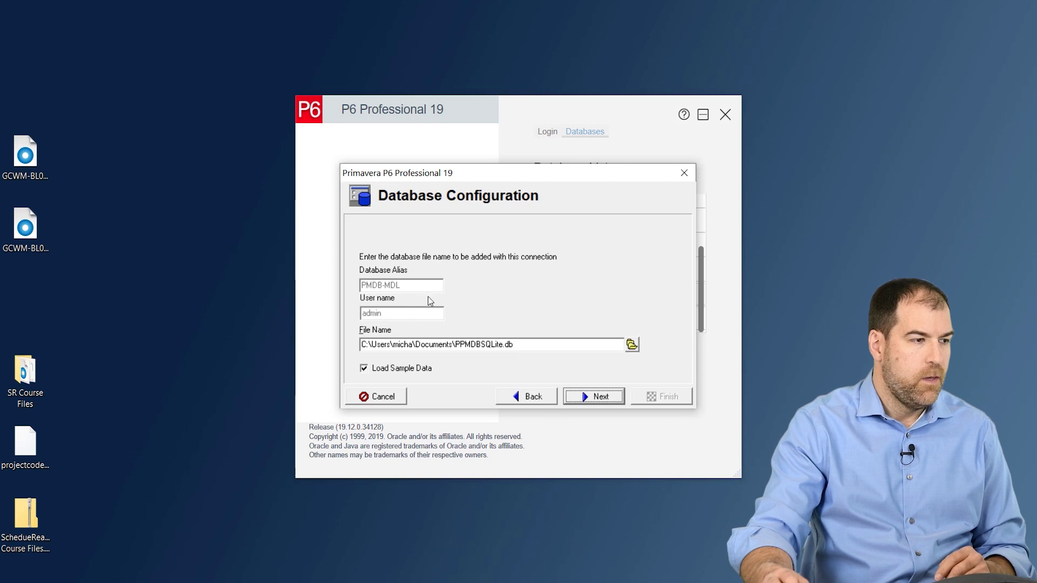
Change the database file name to PPMDBSQLite-MDL.db in Documents, keeping sample data loading
{"action": "left_click", "coordinate": [559, 344]}
{"action": "left_click_drag", "start_coordinate": [559, 344], "coordinate": [583, 342]}
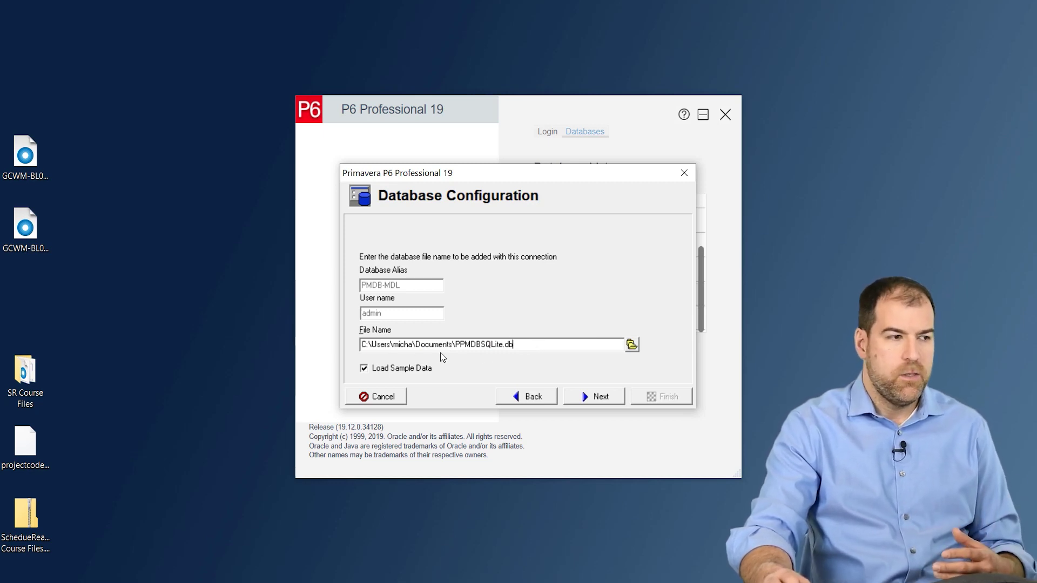
{"action": "key", "text": "Left"}
{"action": "key", "text": "Left"}
{"action": "key", "text": "Left"}
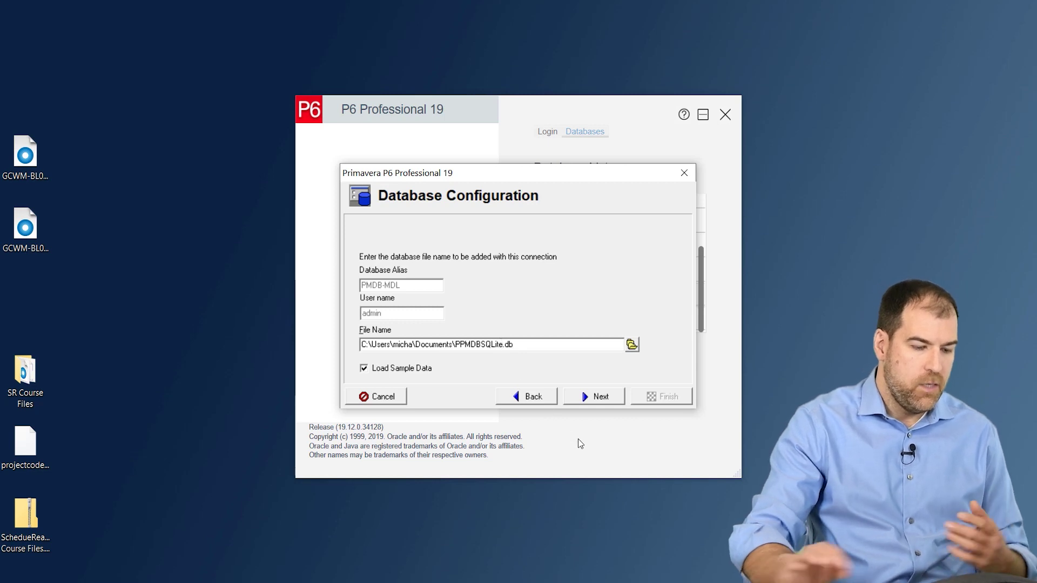
{"action": "type", "text": "-"}
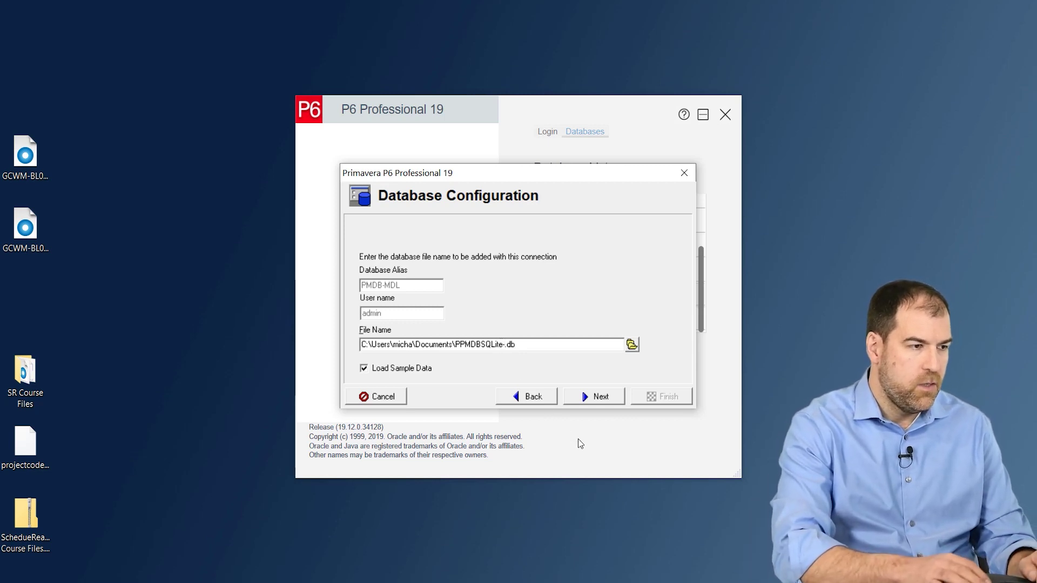
{"action": "type", "text": "MD"}
{"action": "key", "text": "BackSpace"}
{"action": "key", "text": "BackSpace"}
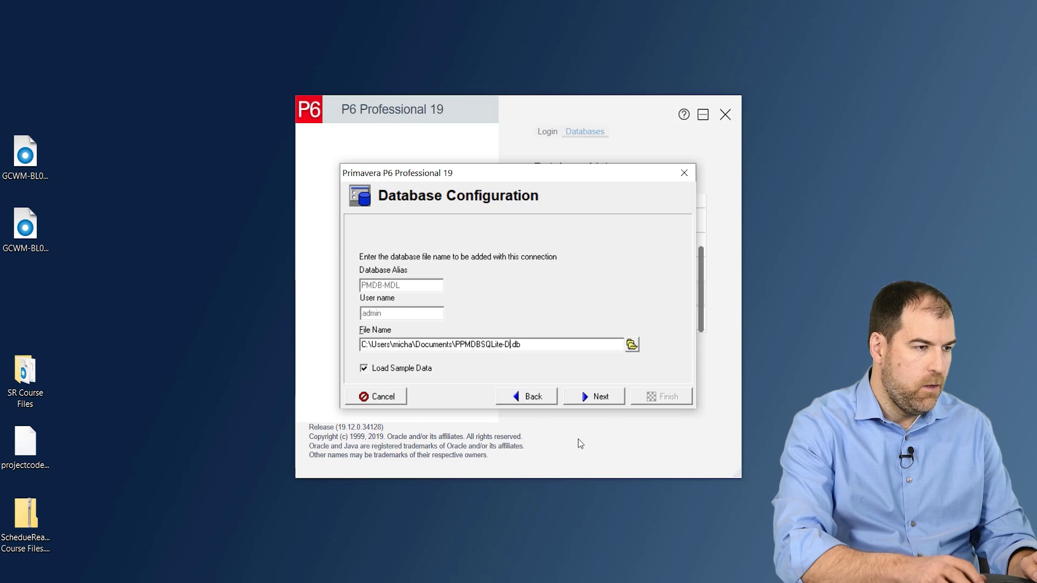
{"action": "type", "text": "MDL"}
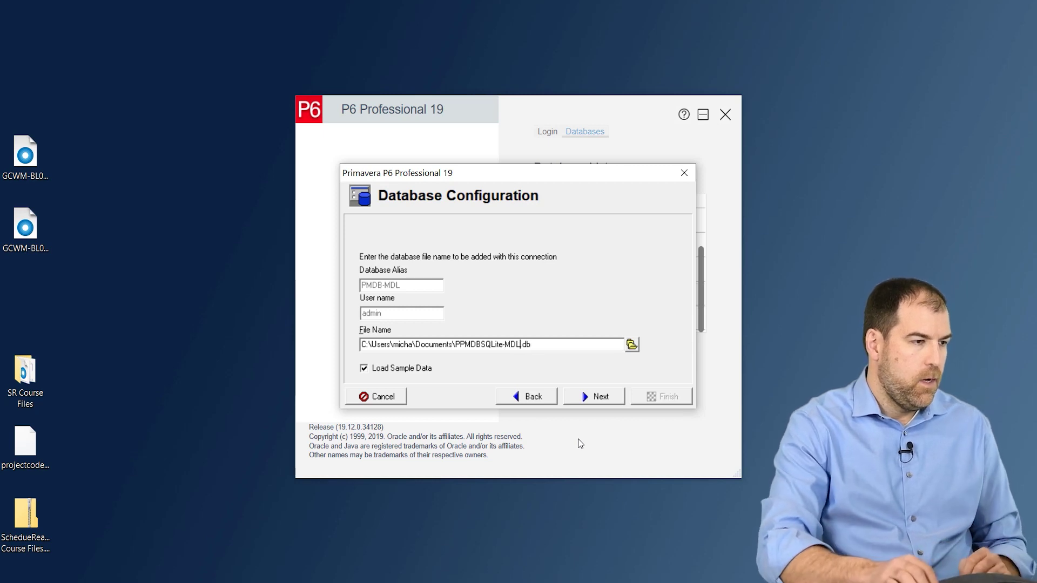
{"action": "key", "text": "Left"}
{"action": "key", "text": "Left"}
{"action": "key", "text": "Left"}
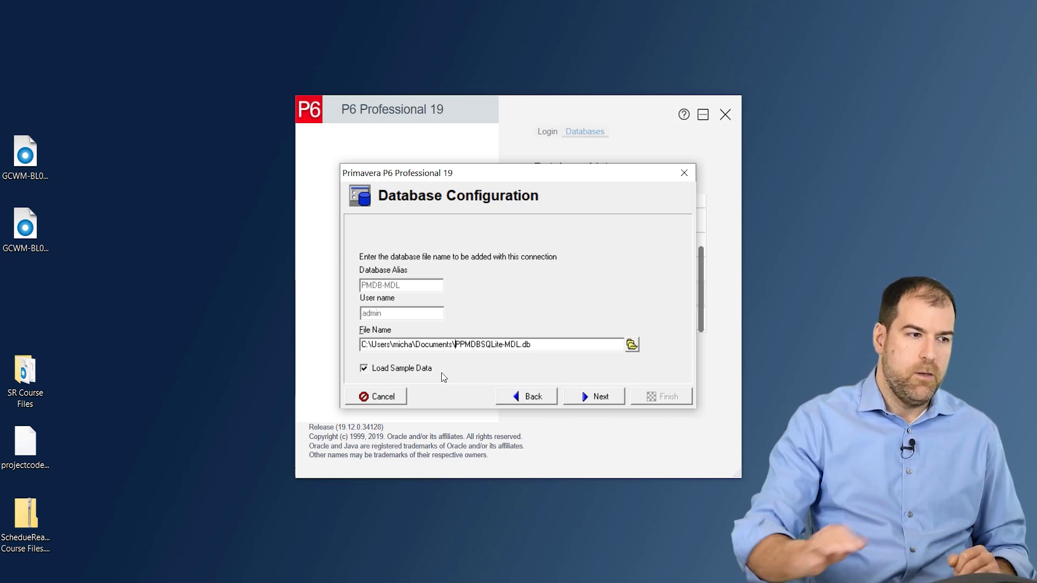
Create the database and finish the wizard, then review PMDB-MDL's configuration and cancel
{"action": "left_click", "coordinate": [592, 394]}
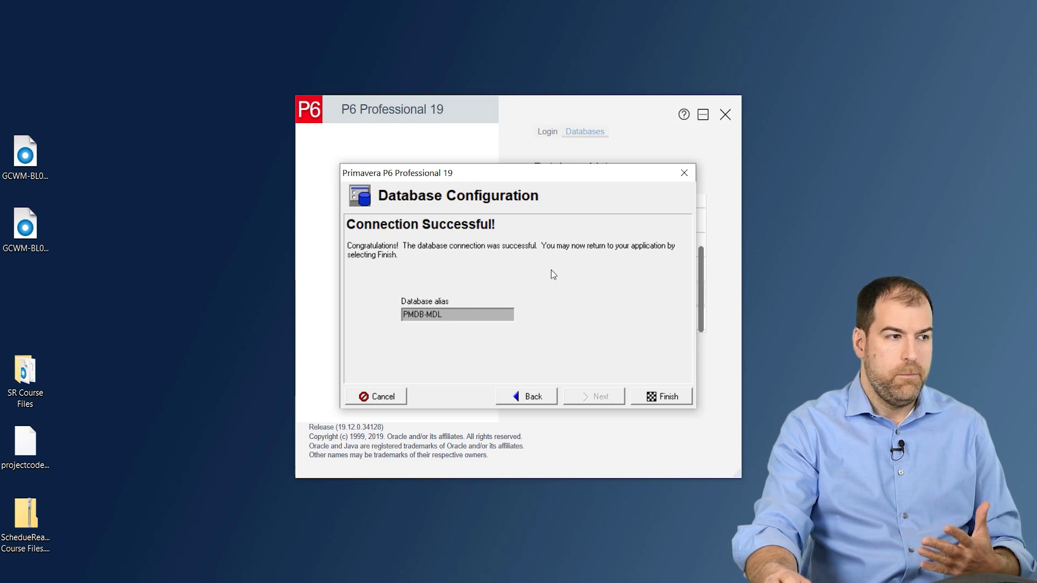
{"action": "left_click", "coordinate": [668, 398]}
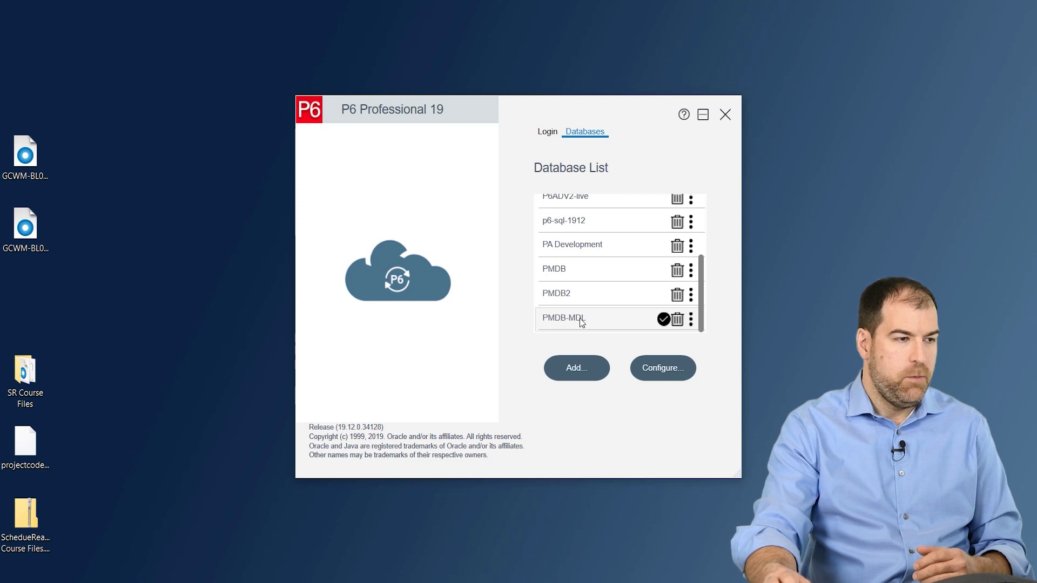
{"action": "left_click", "coordinate": [661, 370]}
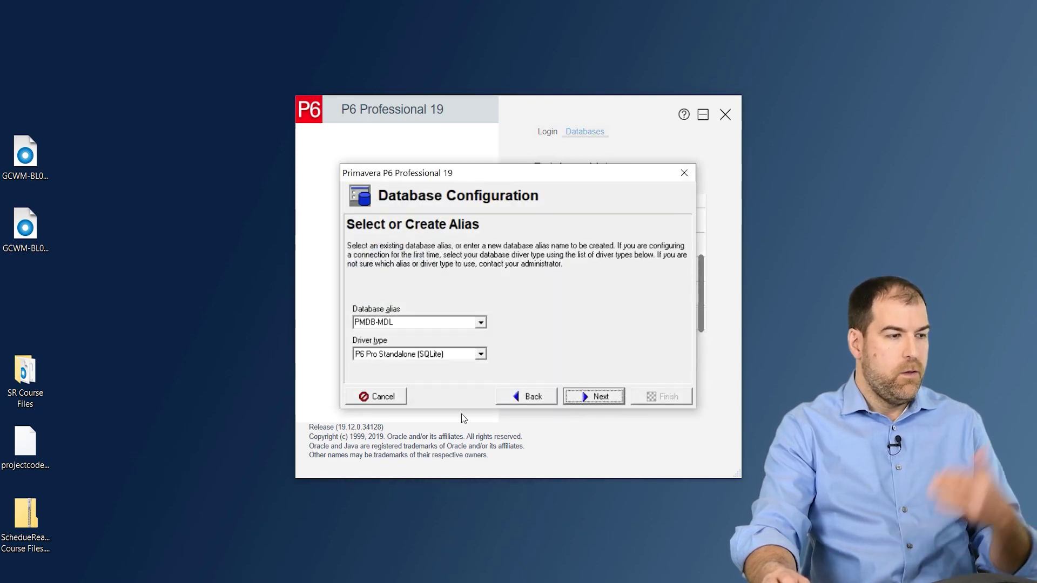
{"action": "left_click", "coordinate": [379, 398]}
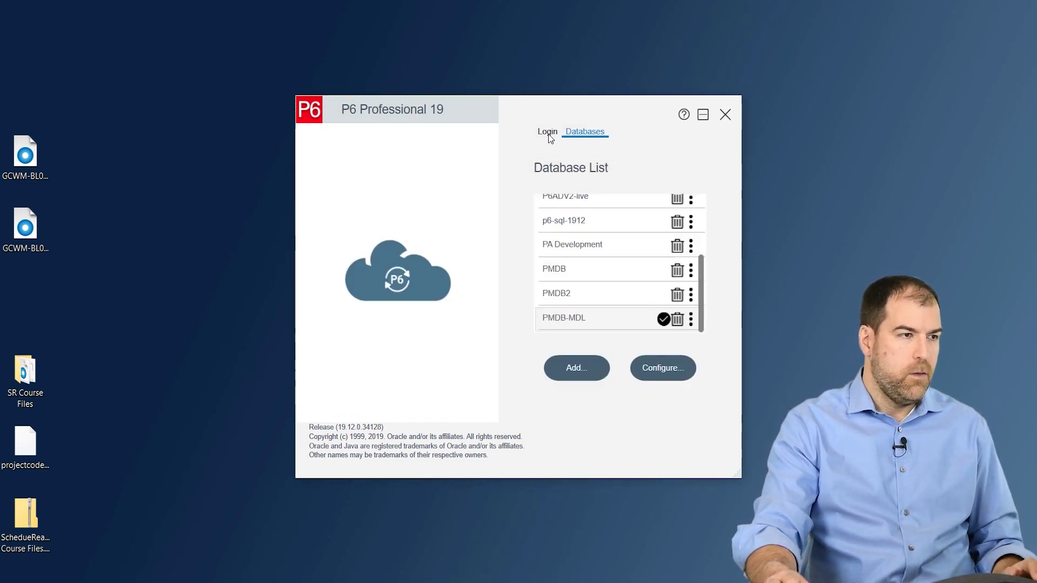
Log in to PMDB-MDL as admin with the account password, opening its sample projects
{"action": "left_click", "coordinate": [549, 135]}
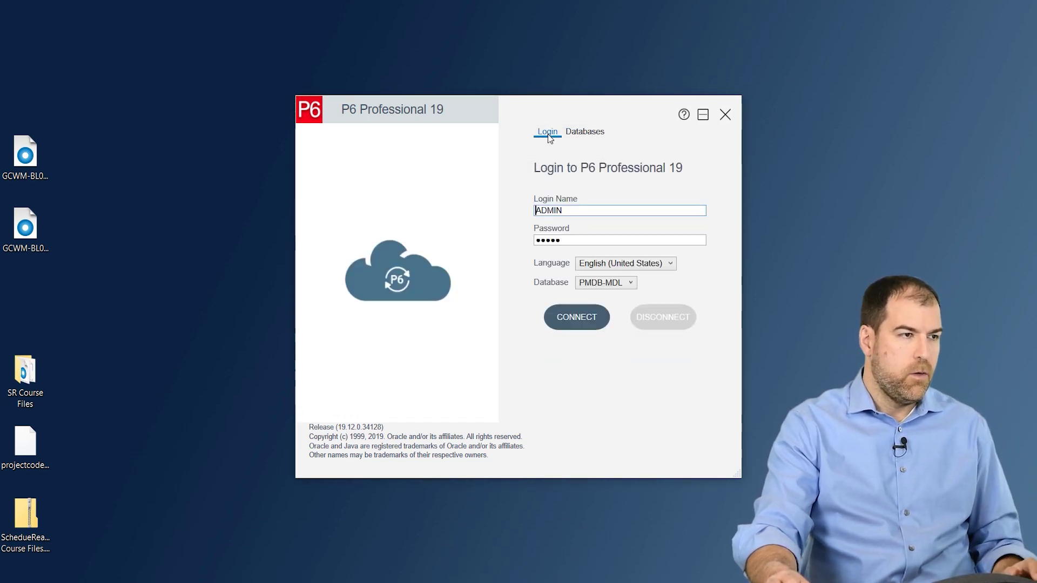
{"action": "left_click", "coordinate": [586, 290]}
{"action": "left_click", "coordinate": [595, 408]}
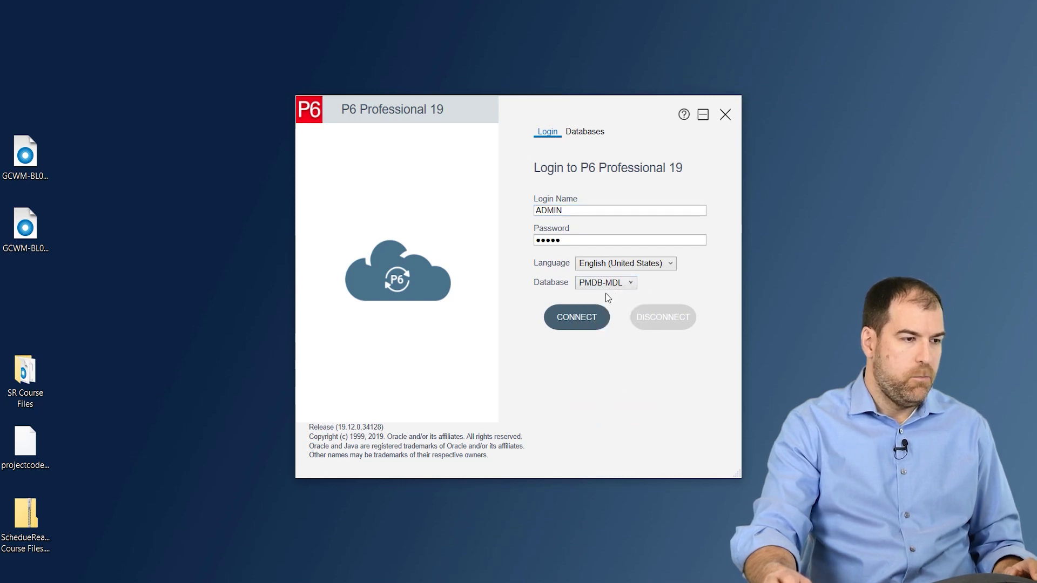
{"action": "key", "text": "shift+Tab"}
{"action": "key", "text": "shift+Tab"}
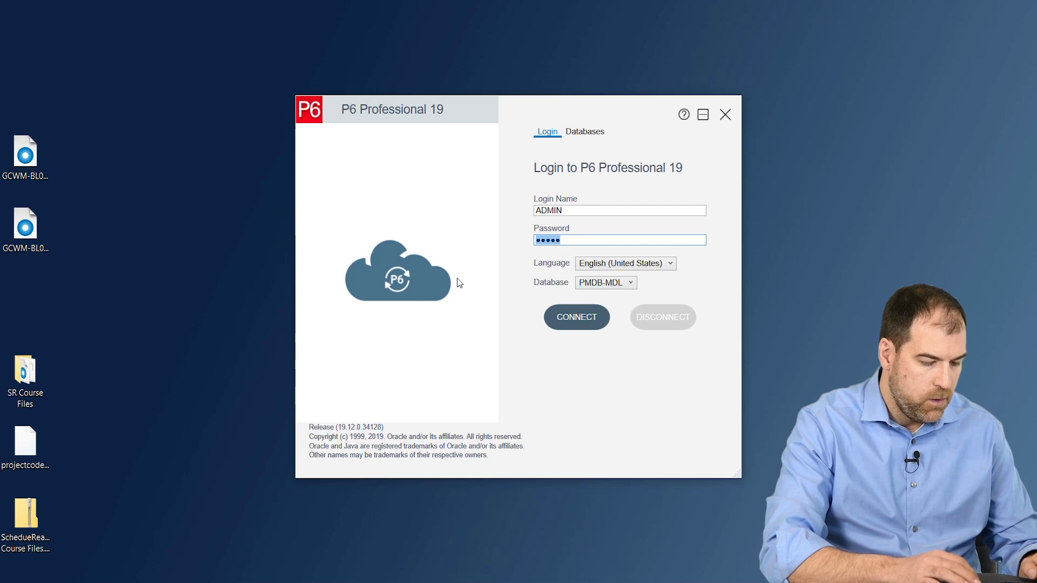
{"action": "type", "text": "admin"}
{"action": "key", "text": "Return"}
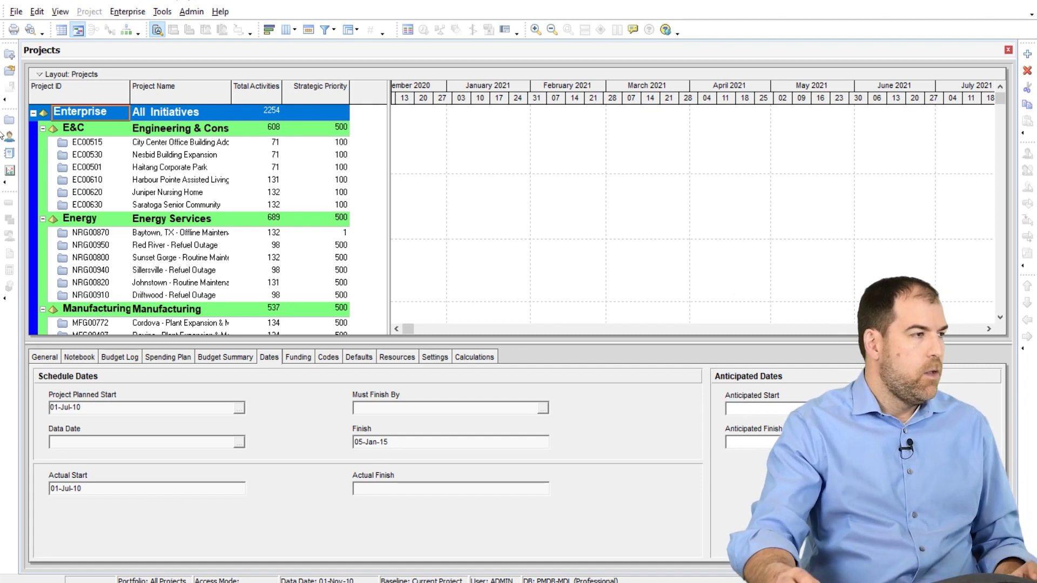
Set the Admin Preferences industry to Engineering and Construction and acknowledge the warning
{"action": "left_click", "coordinate": [192, 12]}
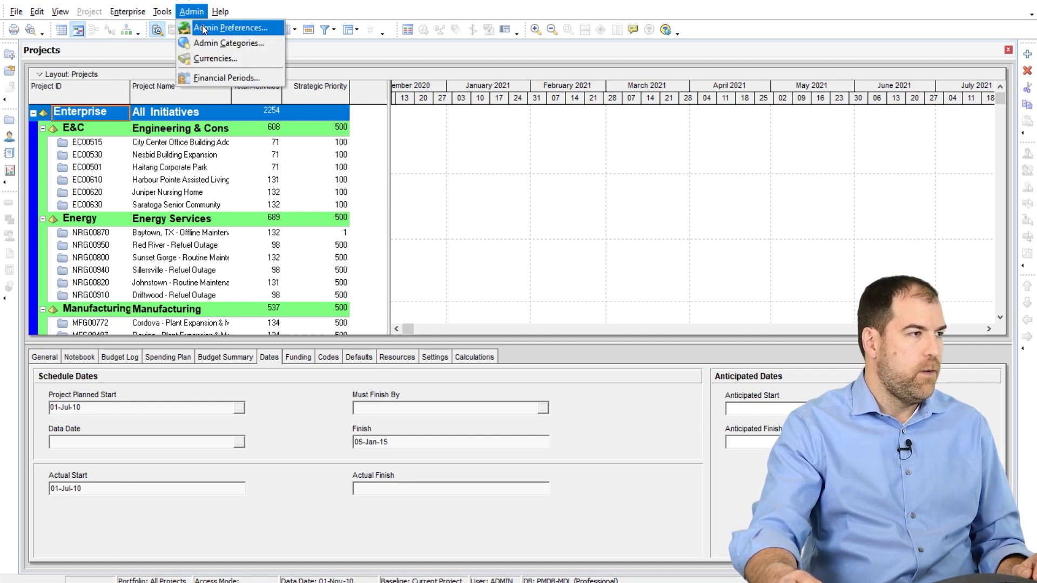
{"action": "left_click", "coordinate": [200, 28]}
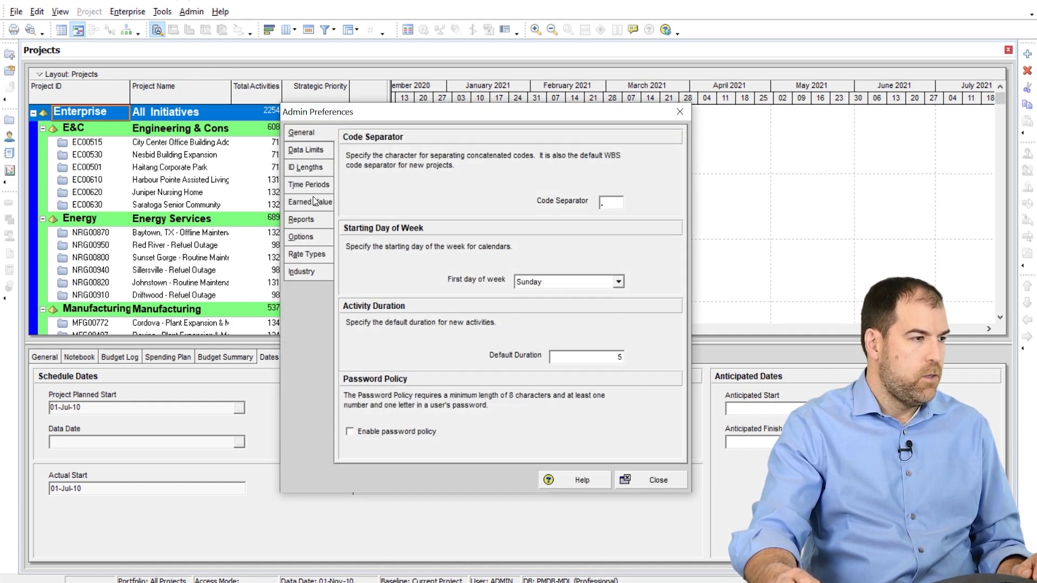
{"action": "left_click", "coordinate": [300, 273]}
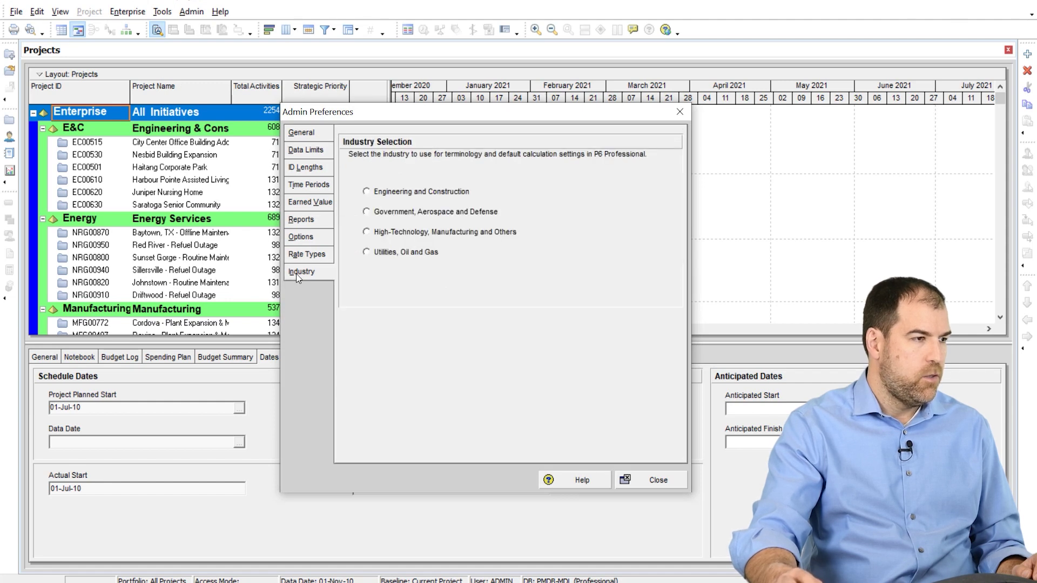
{"action": "left_click", "coordinate": [382, 193]}
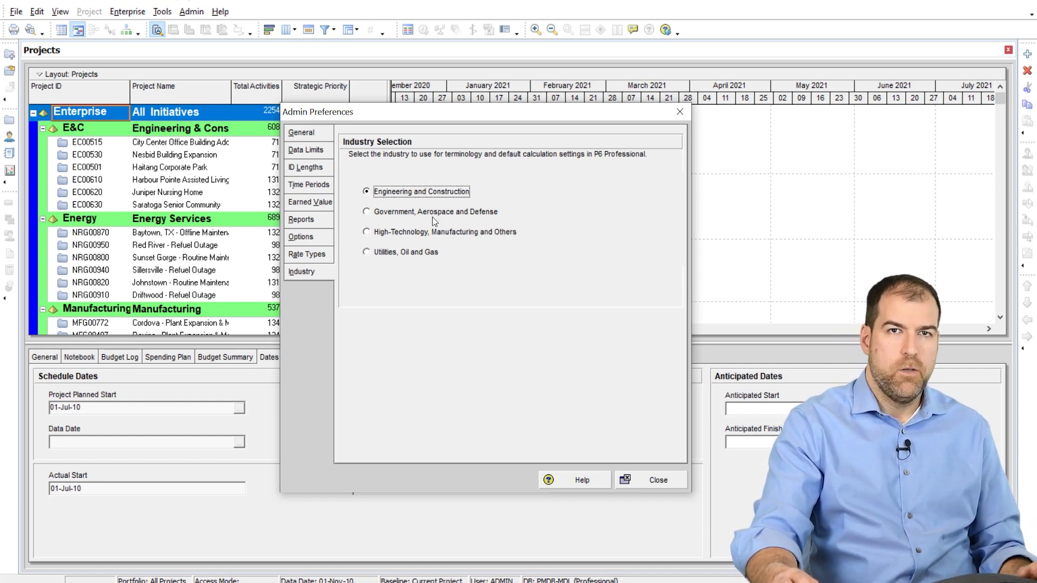
{"action": "left_click", "coordinate": [648, 480]}
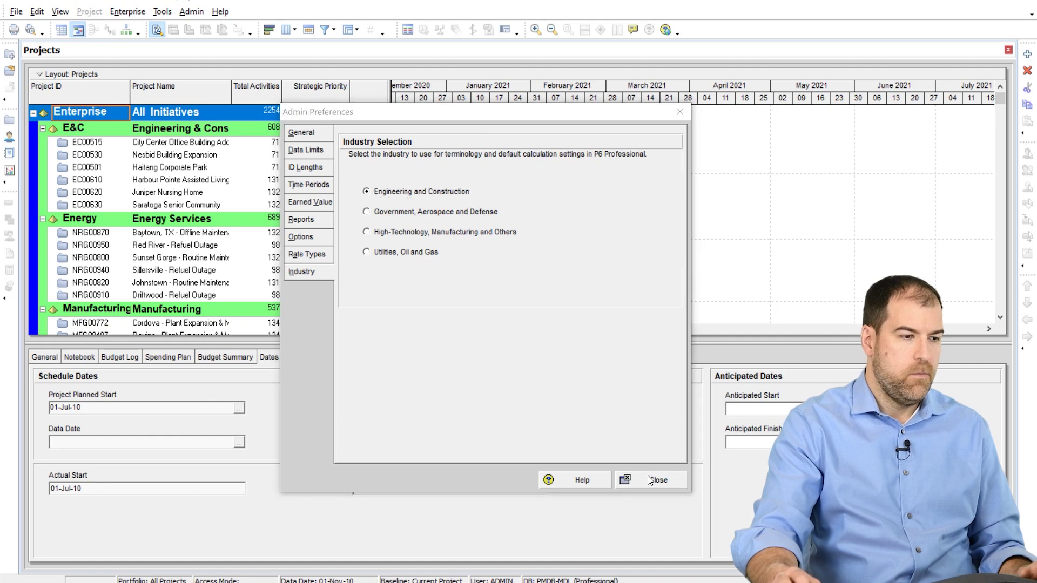
{"action": "left_click", "coordinate": [510, 325]}
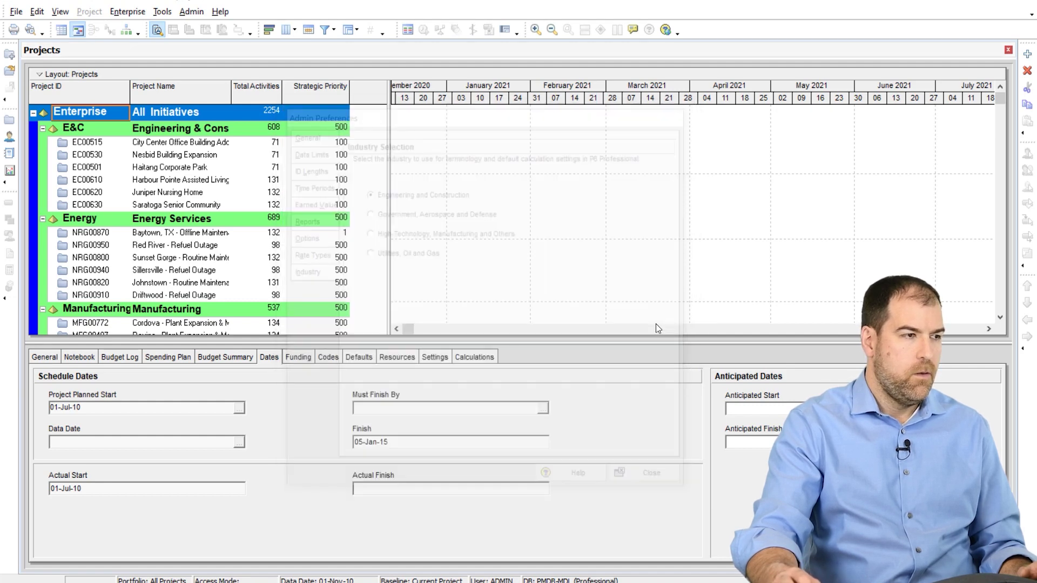